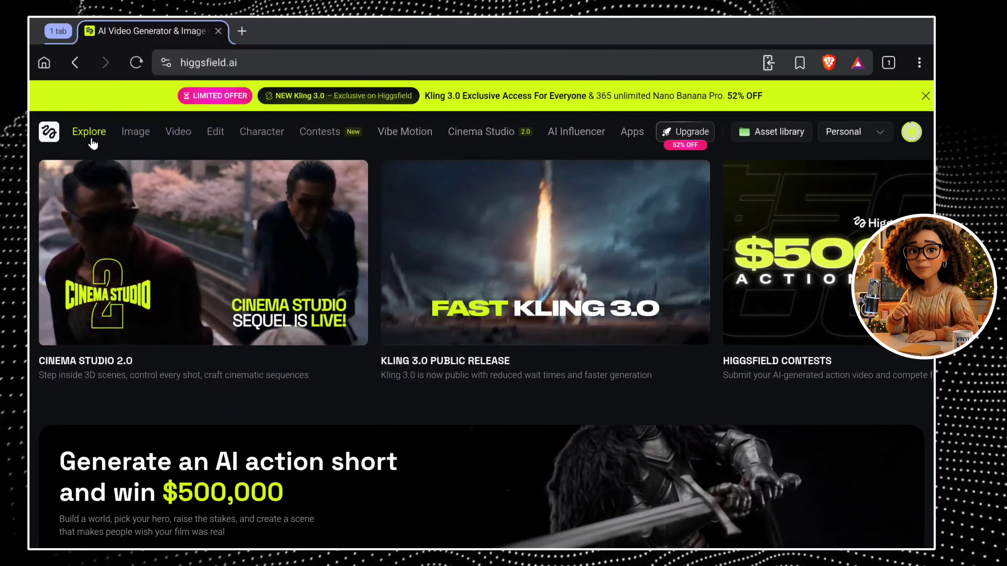
Open Cinema Studio in image mode and enter the prompt "A girl sitting on a branch of a tree.".
left_click(481, 132)
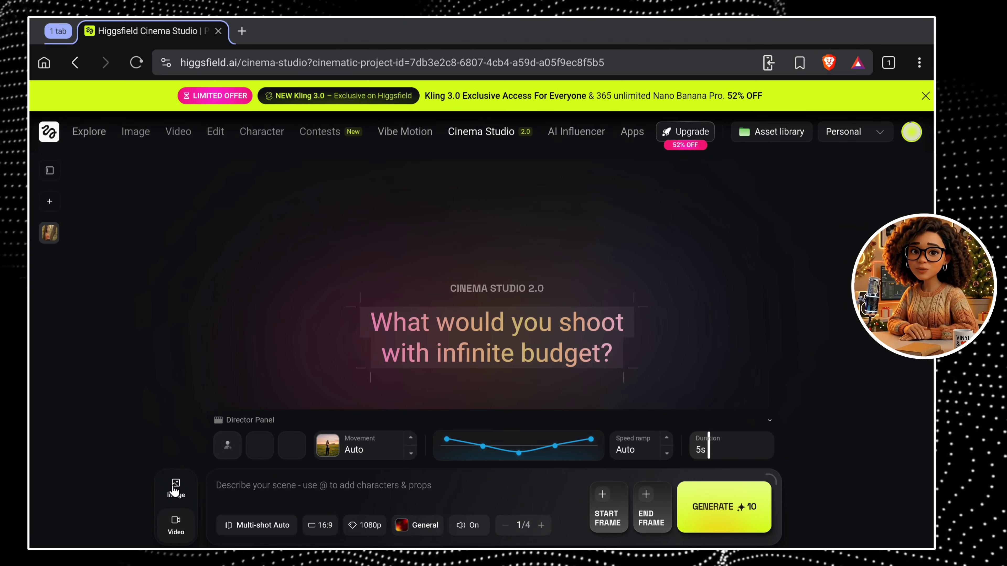
left_click(180, 492)
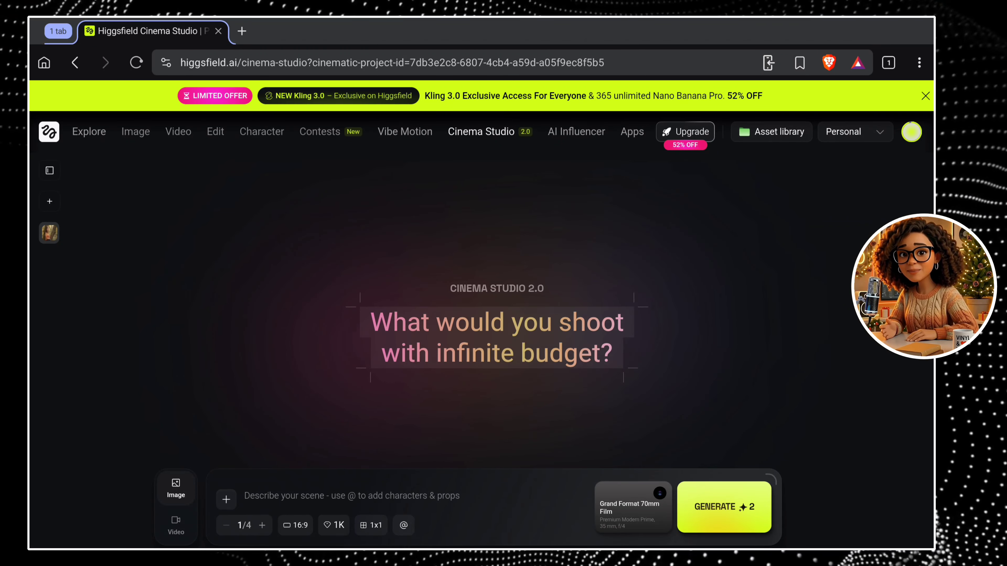
right_click(279, 496)
left_click(321, 442)
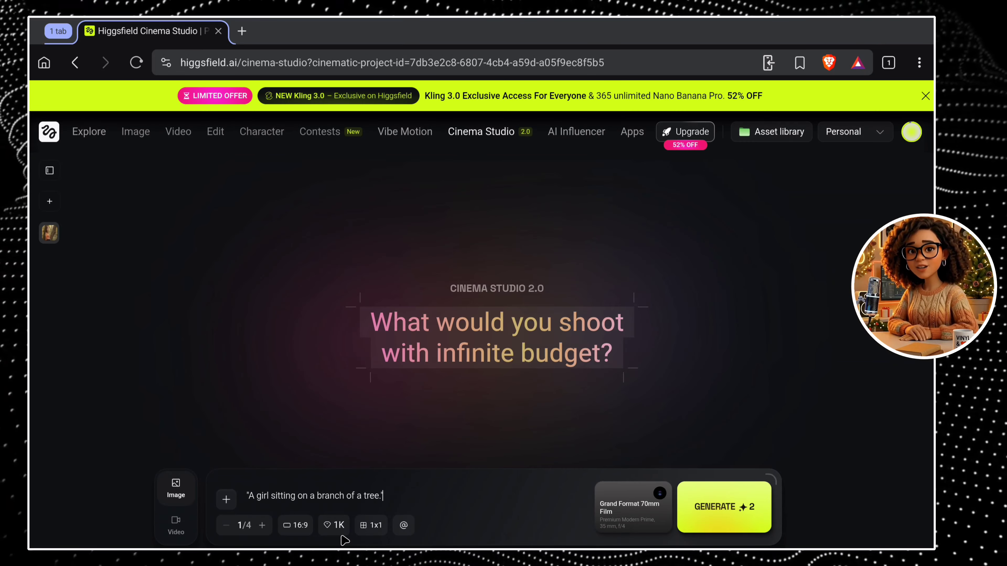
Set the image generation to 4 images at 16:9 with 4K resolution, keeping the 1x1 grid.
left_click(262, 525)
left_click(262, 526)
left_click(262, 525)
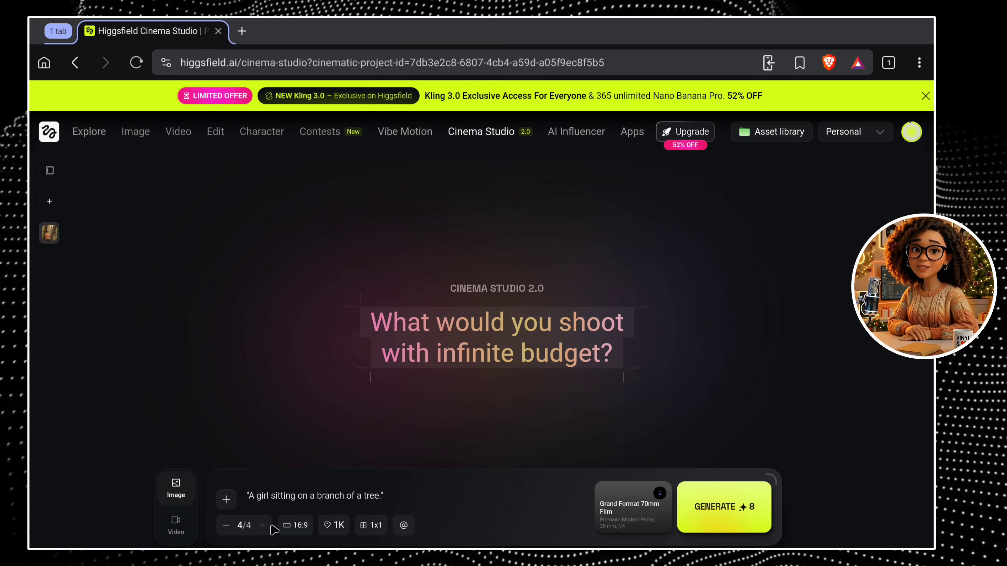
left_click(302, 528)
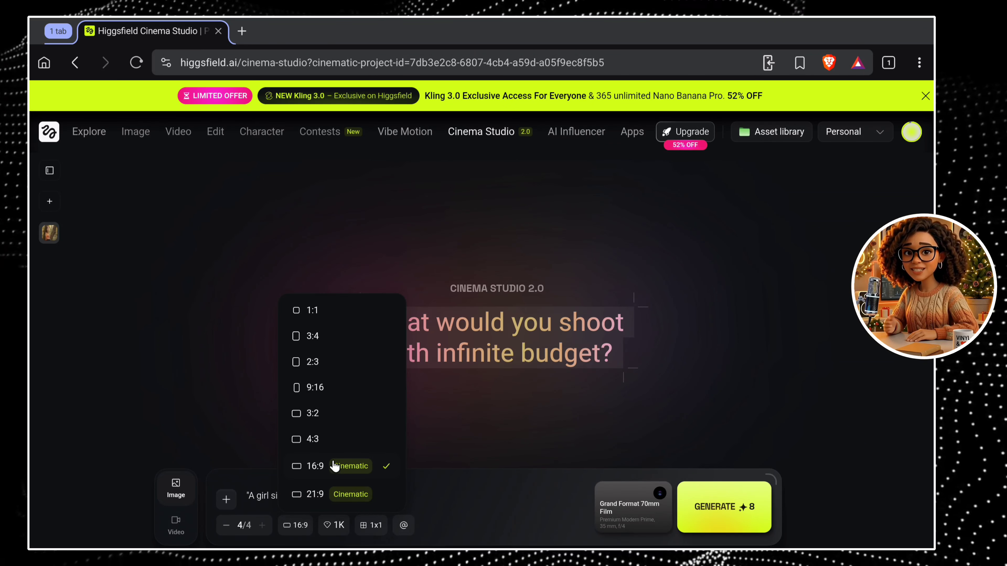
left_click(331, 470)
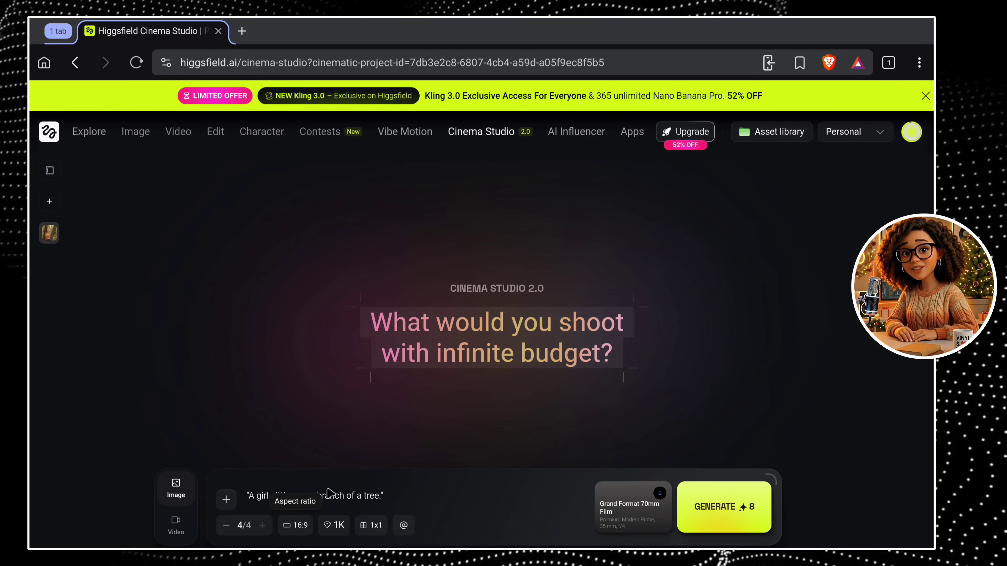
left_click(334, 526)
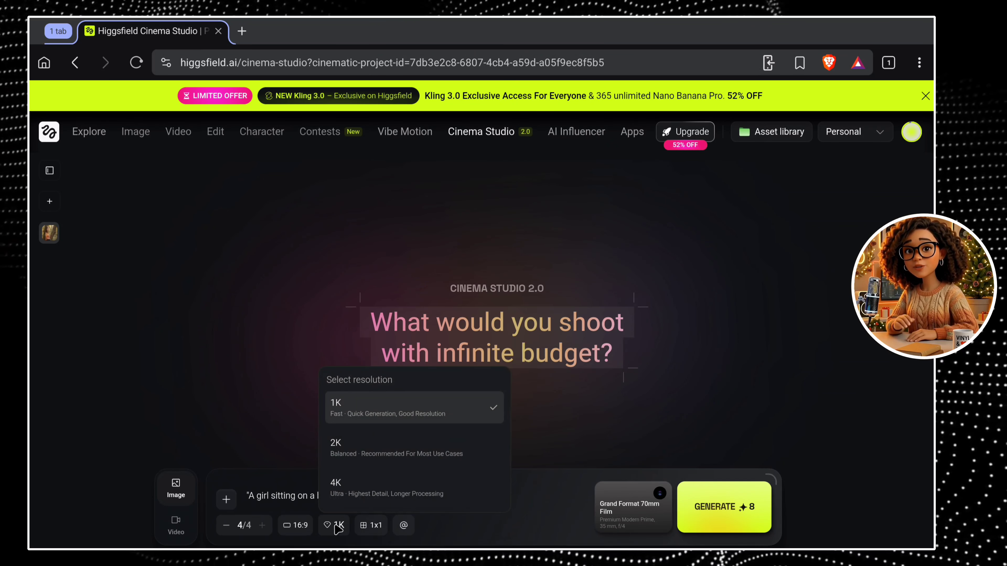
left_click(349, 493)
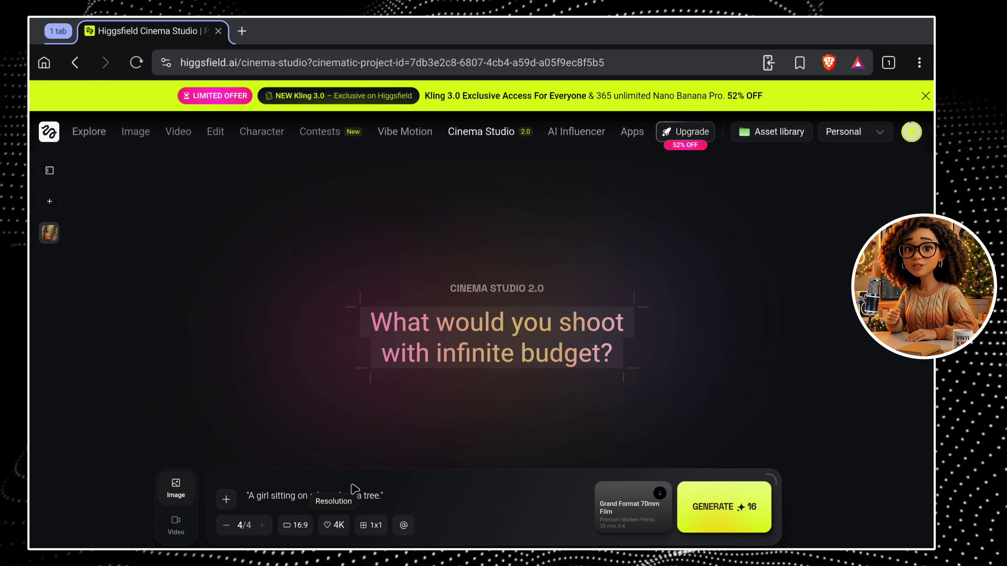
left_click(376, 527)
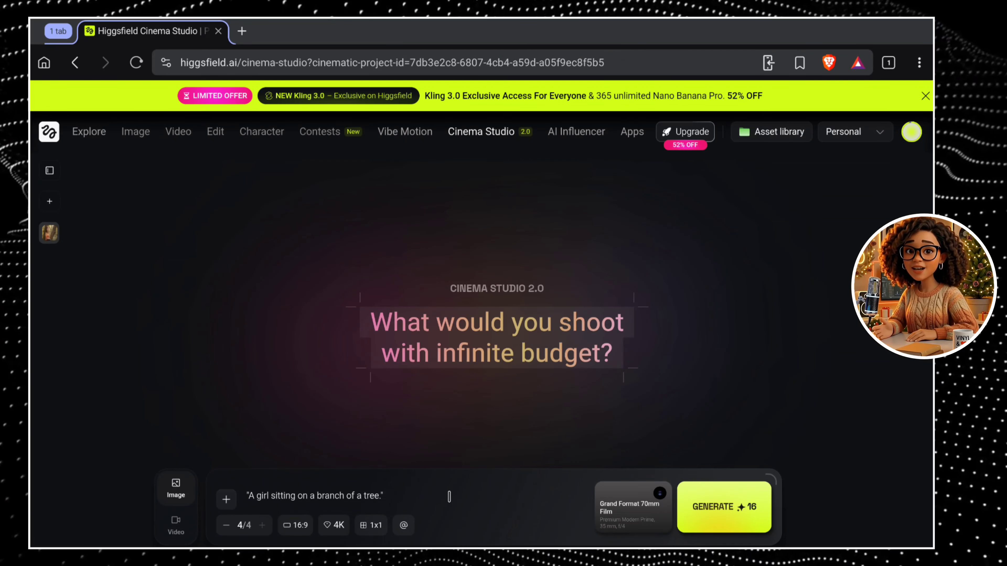
Add the saved character of the woman in the orange sweater to the prompt as a reference element.
left_click(404, 526)
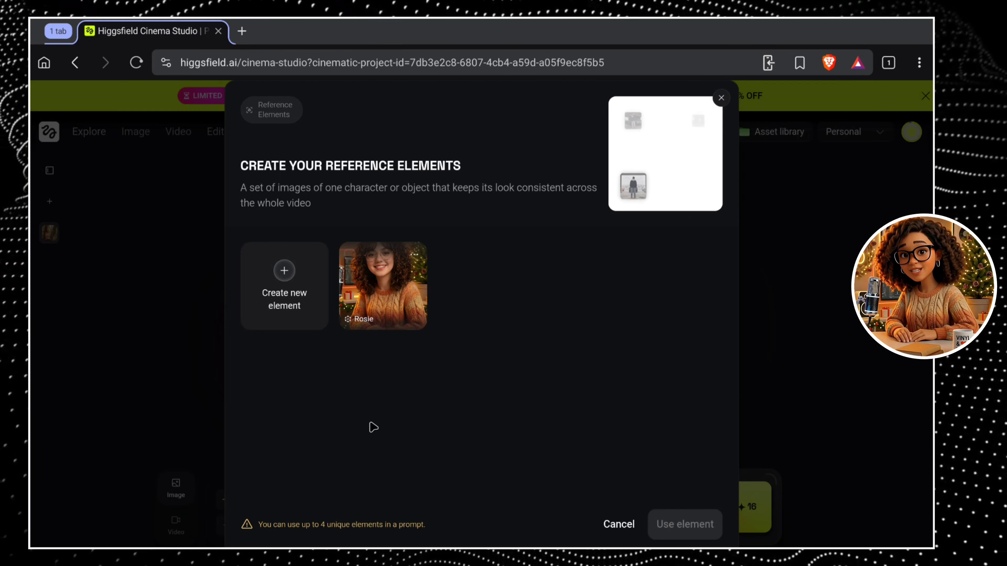
left_click(308, 306)
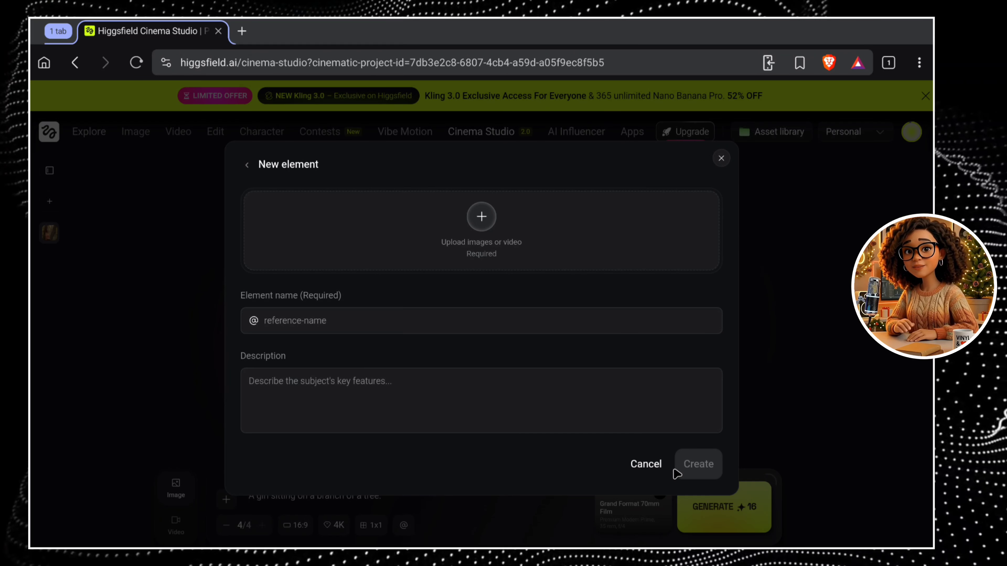
left_click(655, 468)
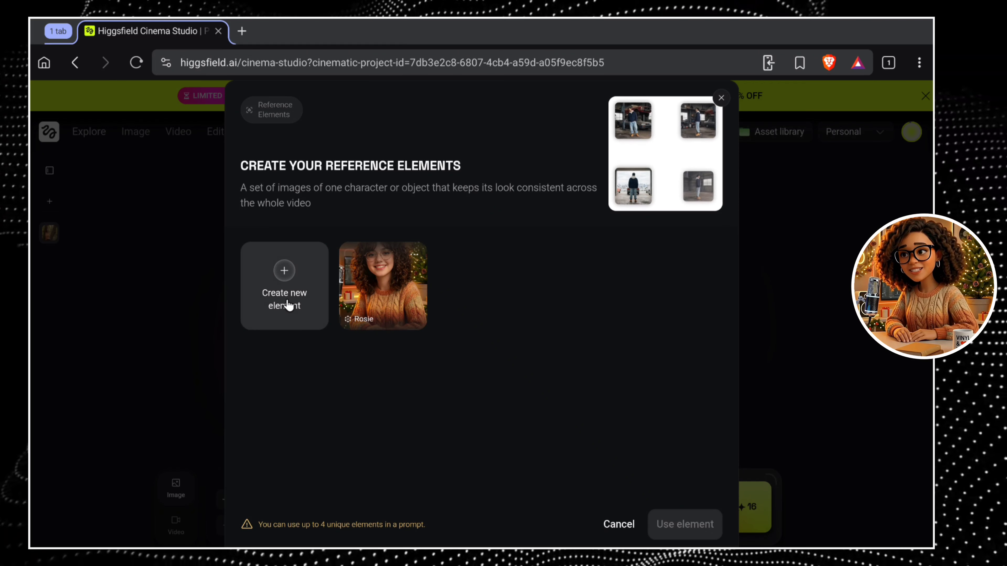
left_click(351, 306)
left_click(679, 527)
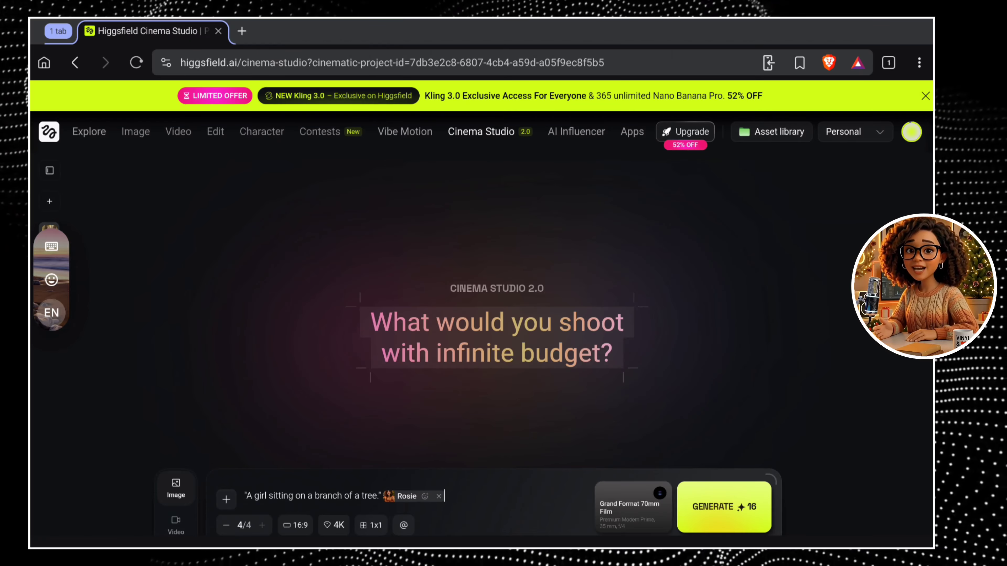
type("@")
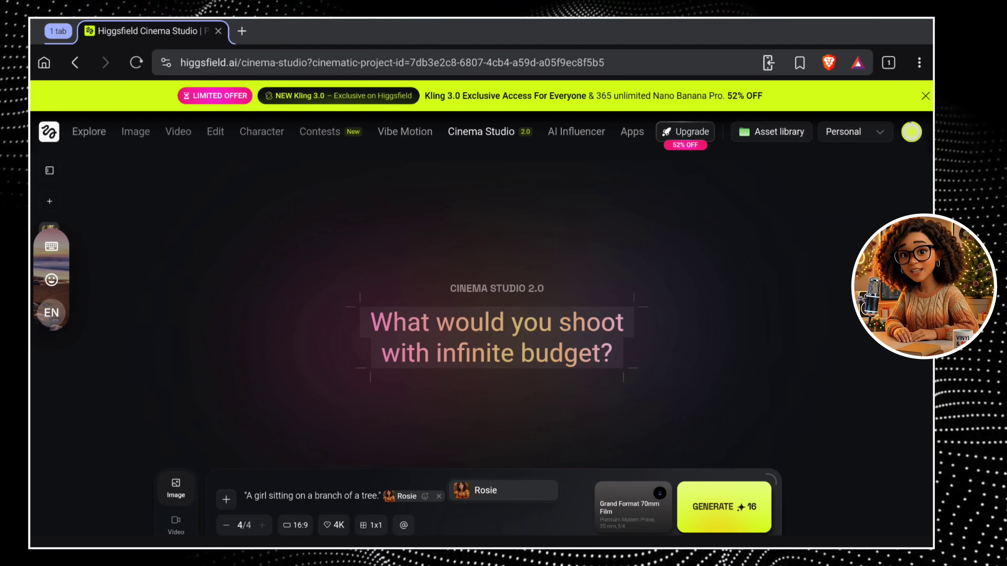
left_click(524, 496)
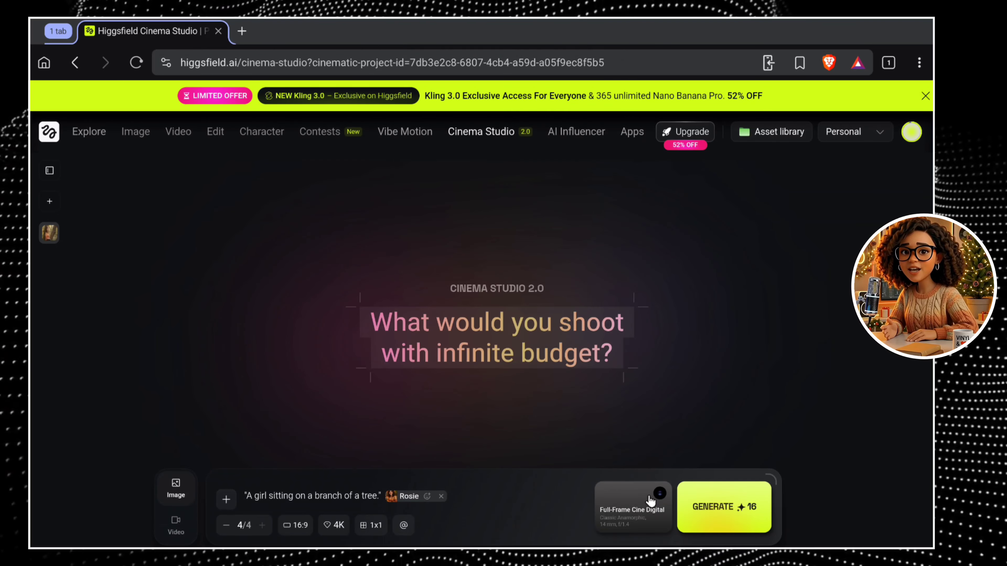
Set the camera to Grand Format 70mm Film with a Premium Modern Prime lens, 35 mm focal length and f/4 aperture.
left_click(637, 511)
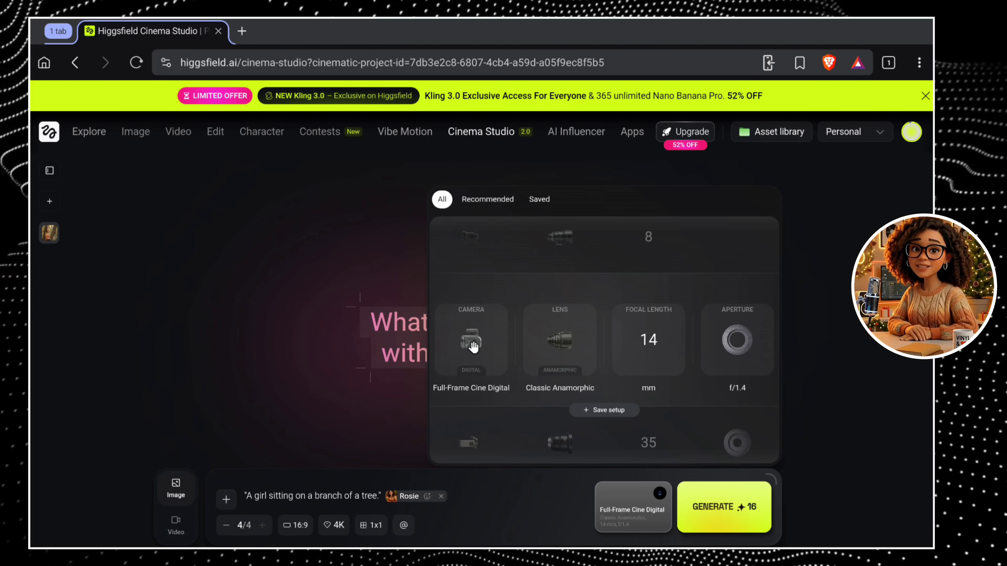
scroll(474, 347, "down", 1)
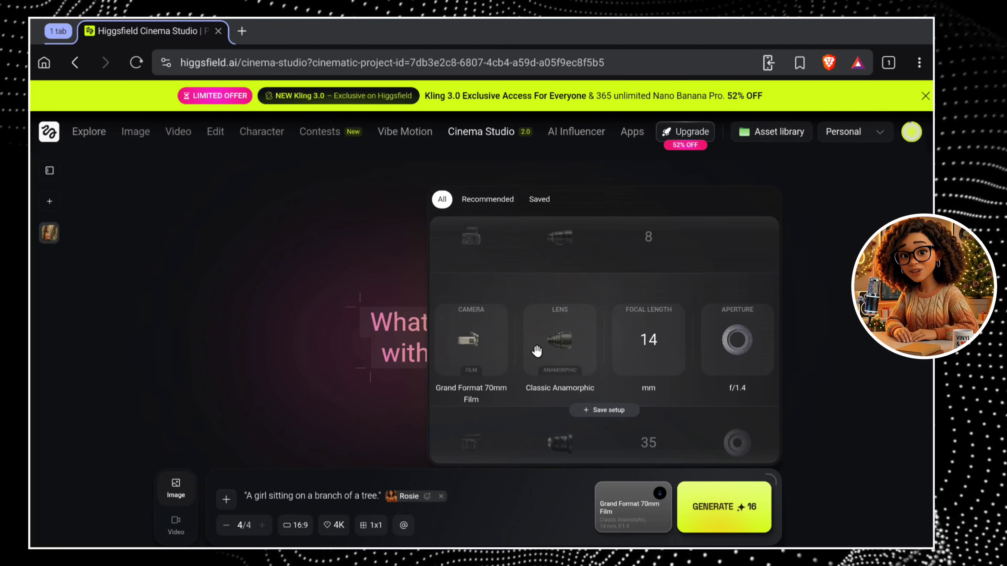
scroll(557, 355, "down", 1)
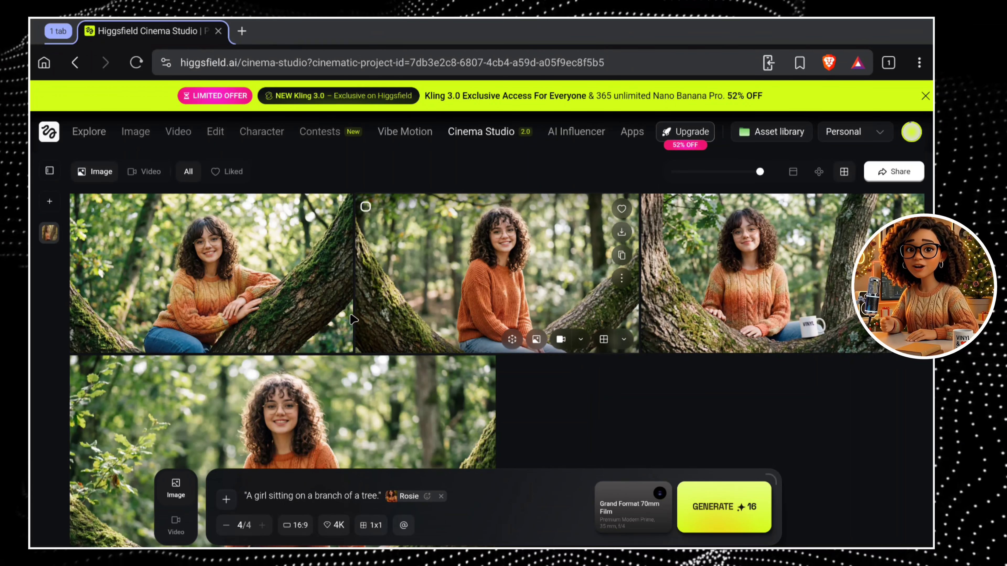
Create a 3D scene and a grid of shots from the image of the girl leaning on the mossy branch.
mouse_move(323, 314)
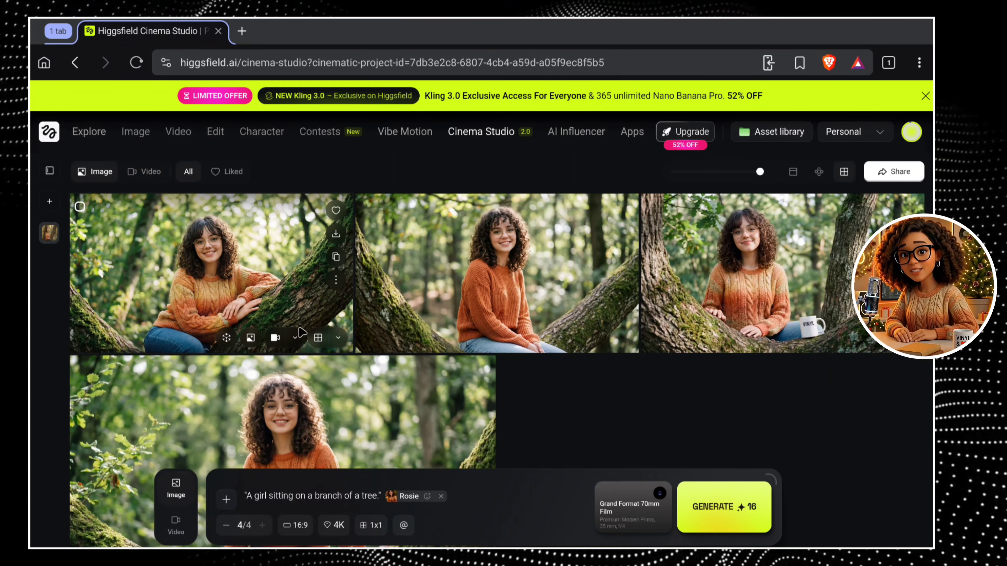
left_click(233, 342)
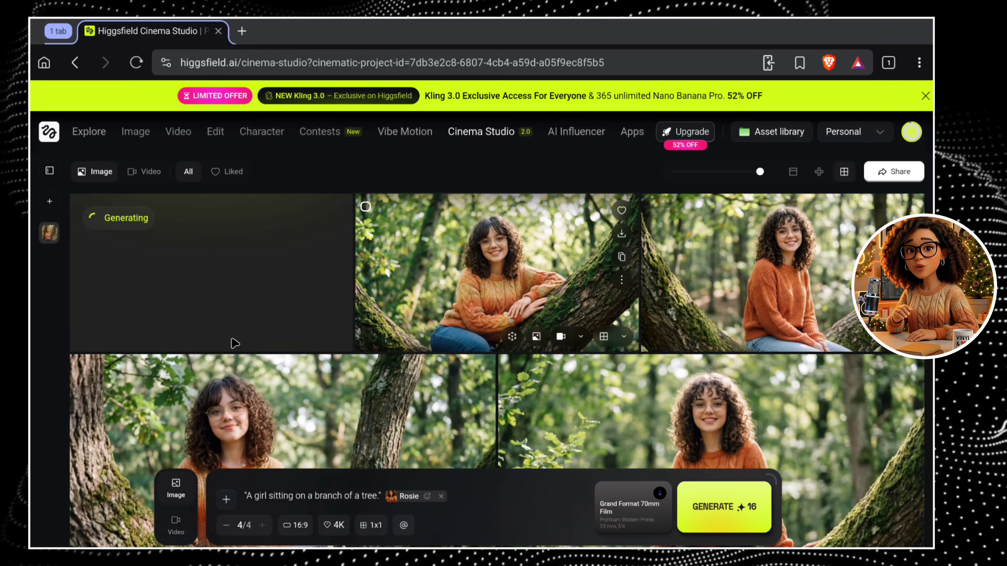
mouse_move(428, 349)
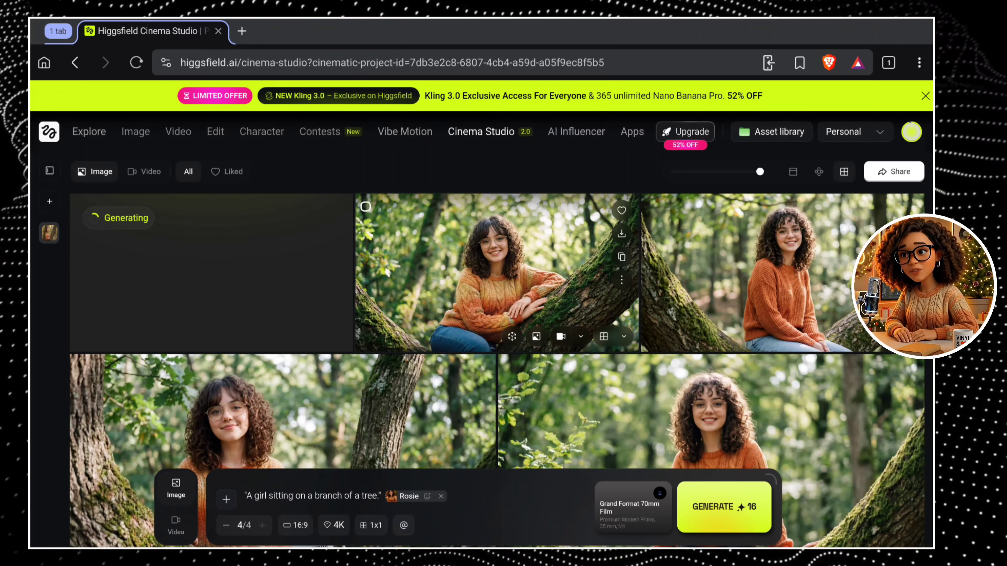
left_click(604, 337)
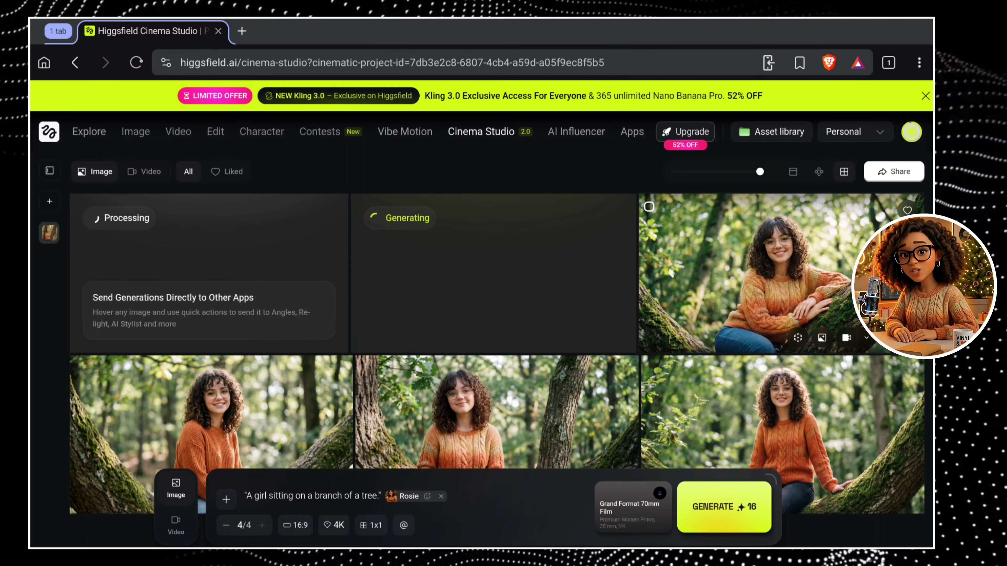
Examine the camera angles in the generated shots grid, close it, and view the what's-next shots of the squirrel image.
left_click(497, 280)
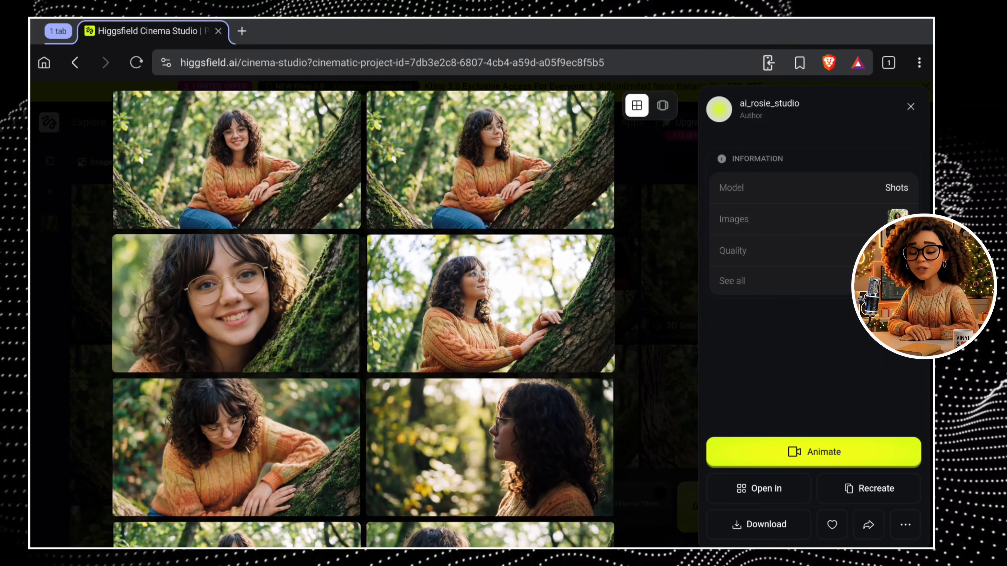
scroll(498, 280, "down", 1)
scroll(498, 280, "down", 5)
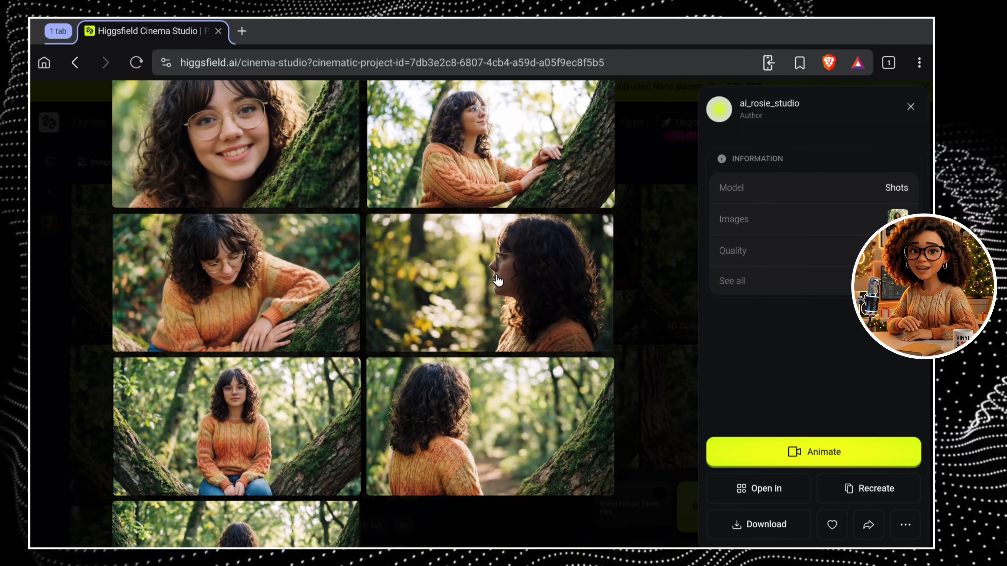
scroll(498, 280, "down", 1)
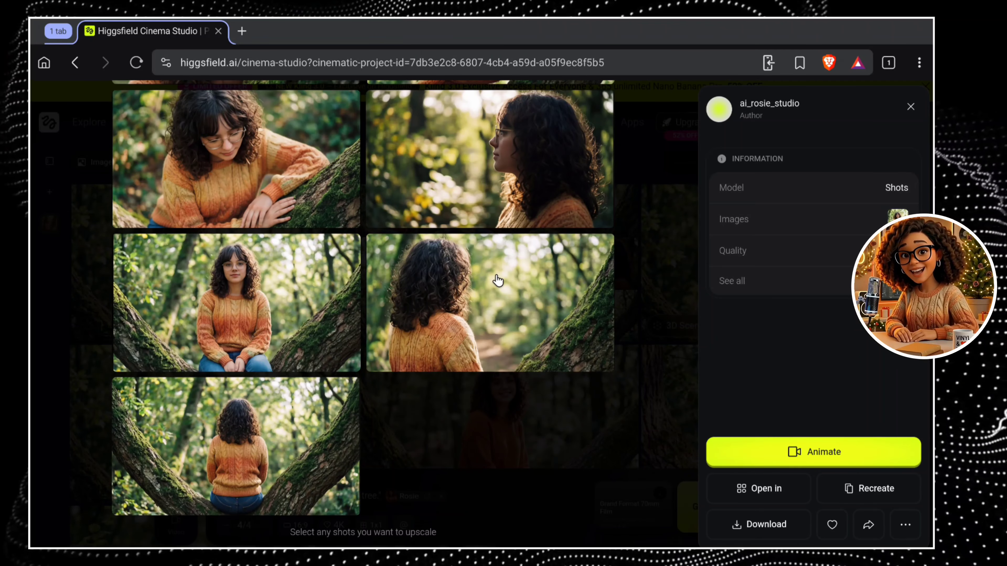
scroll(497, 280, "up", 5)
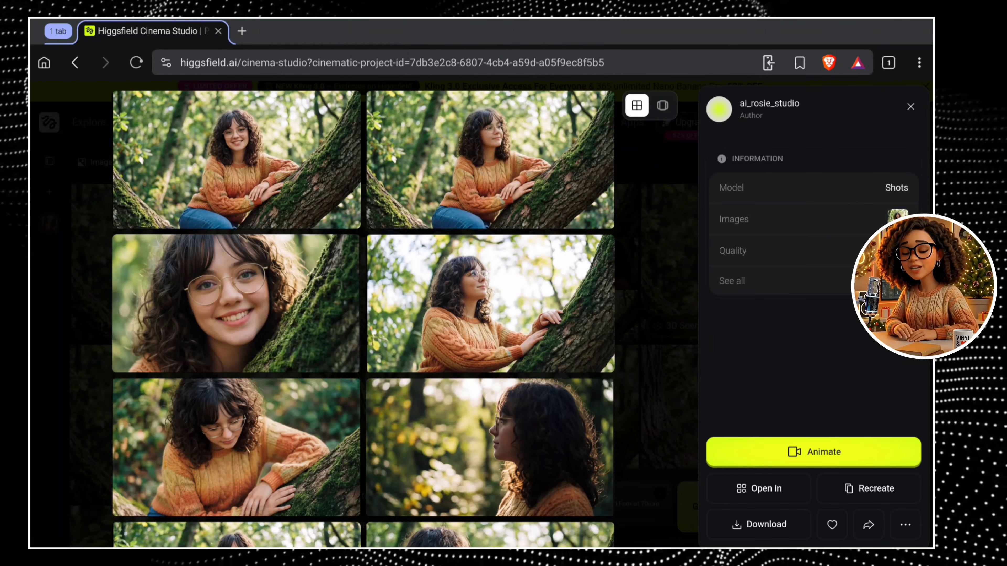
left_click(911, 107)
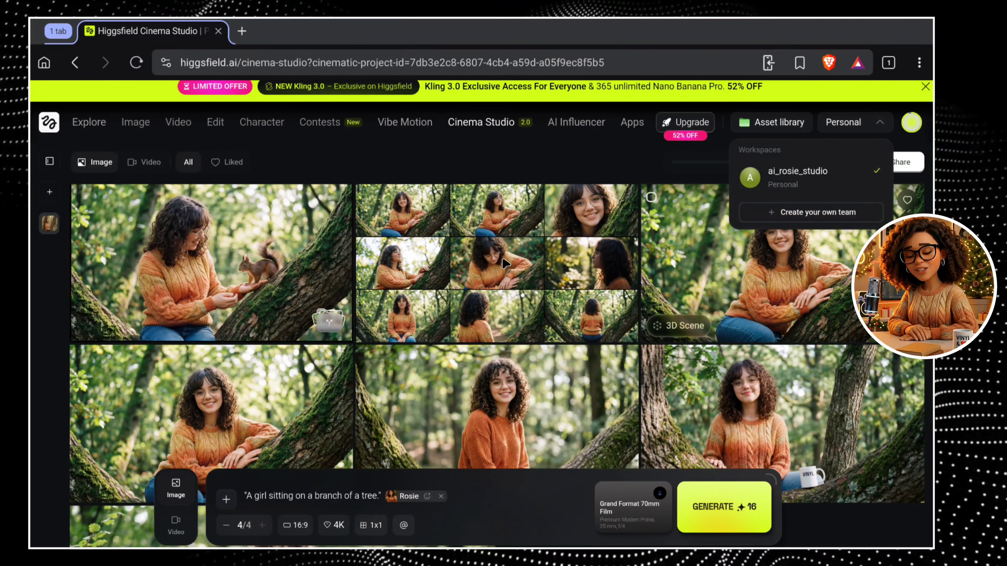
left_click(276, 279)
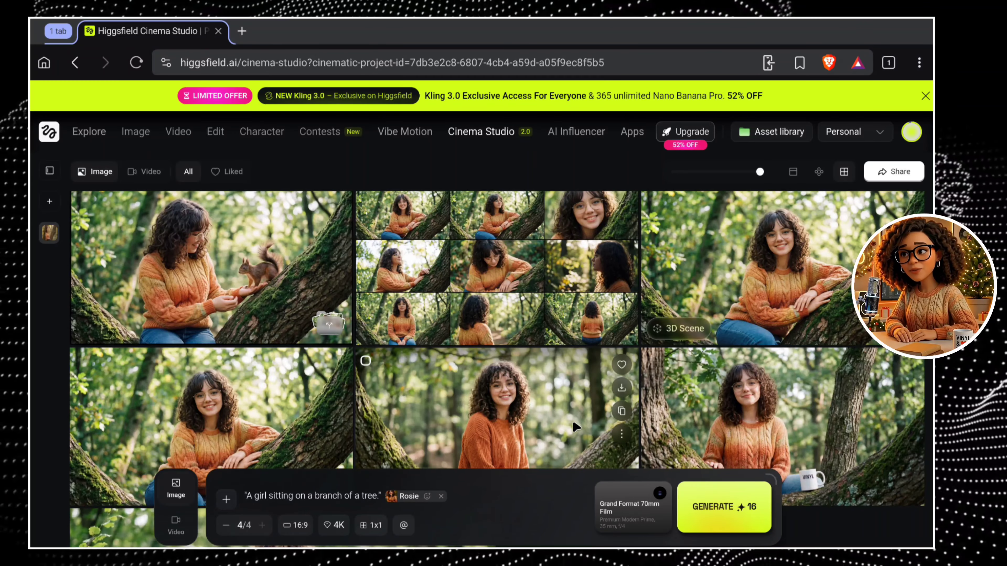
Switch to video mode, look through the camera movement presets while keeping Auto, and set the duration to 6 seconds.
left_click(184, 520)
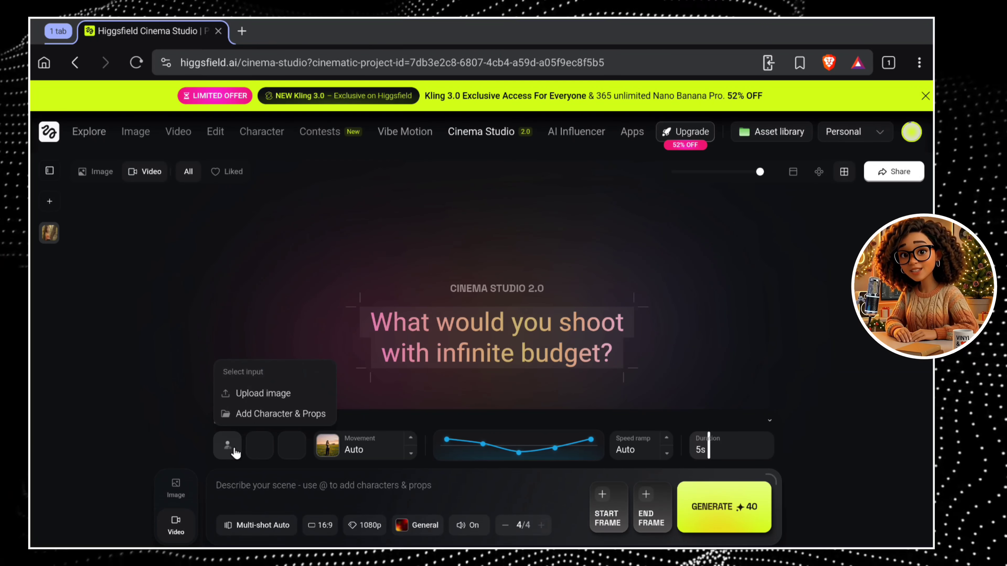
left_click(362, 459)
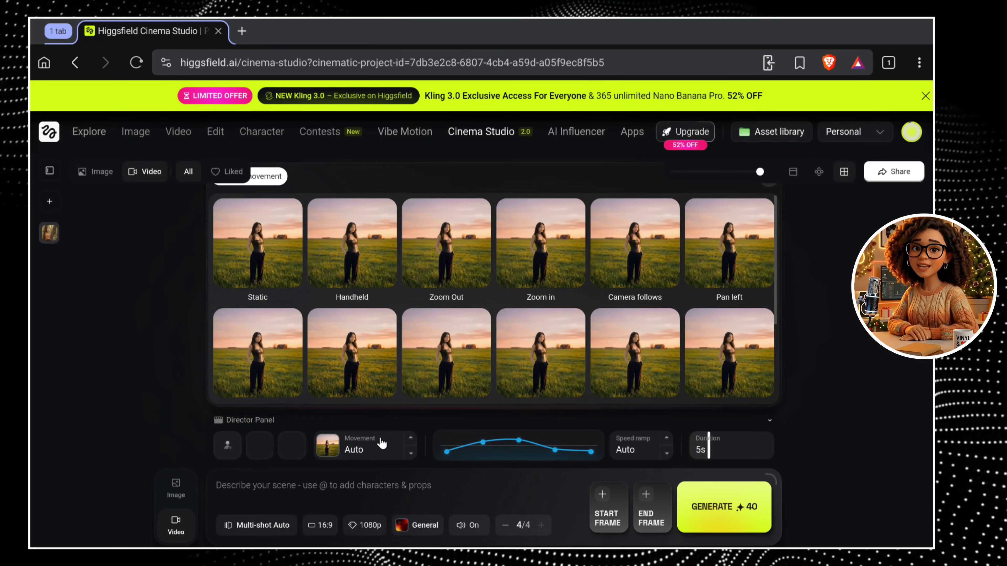
left_click(381, 455)
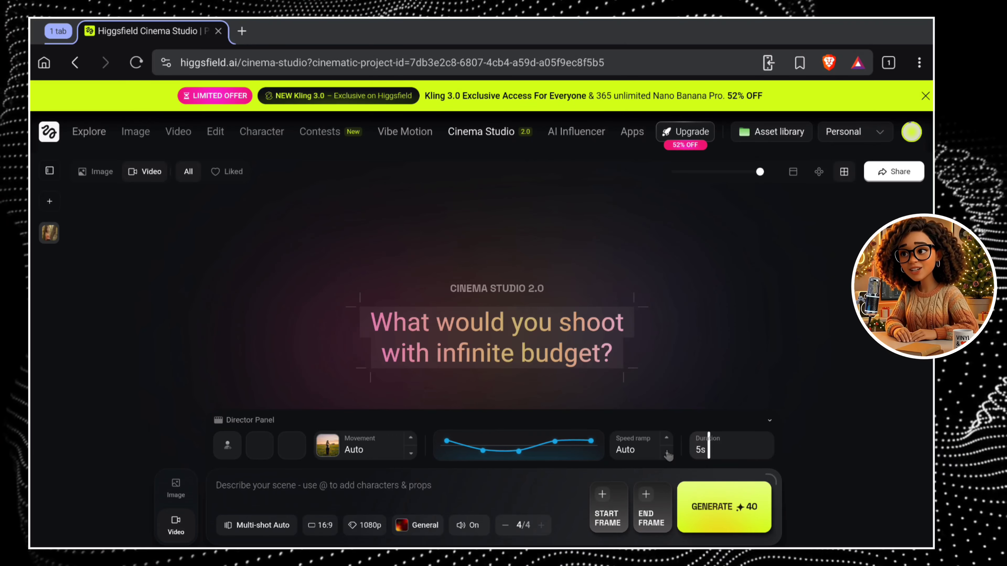
mouse_move(710, 460)
left_mouse_down()
mouse_move(770, 461)
mouse_move(722, 462)
left_mouse_up()
Keep the video on Multi-shot Auto and 1080p, and set its aspect ratio to 21:9.
left_click(257, 526)
left_click(258, 444)
left_click(254, 526)
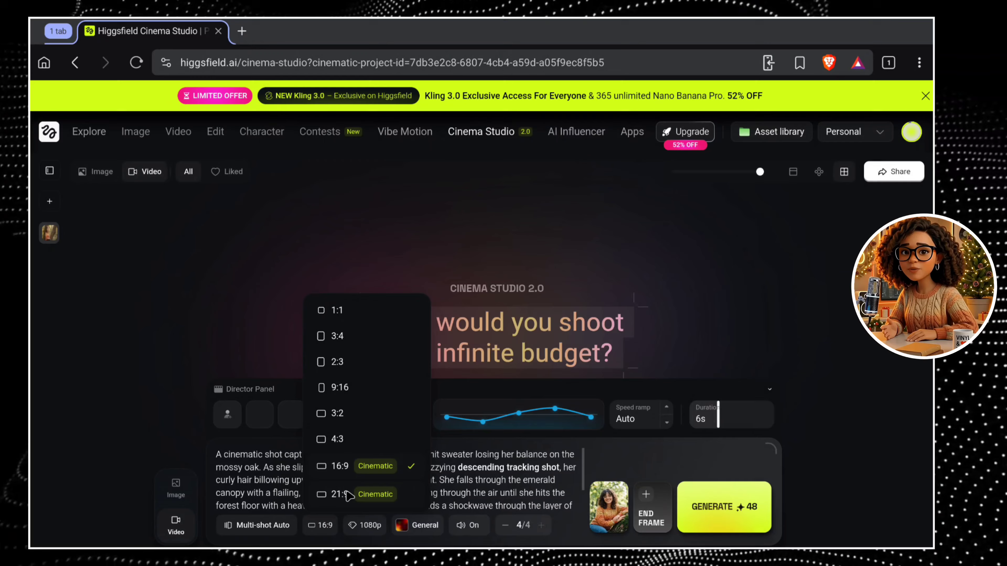
left_click(337, 492)
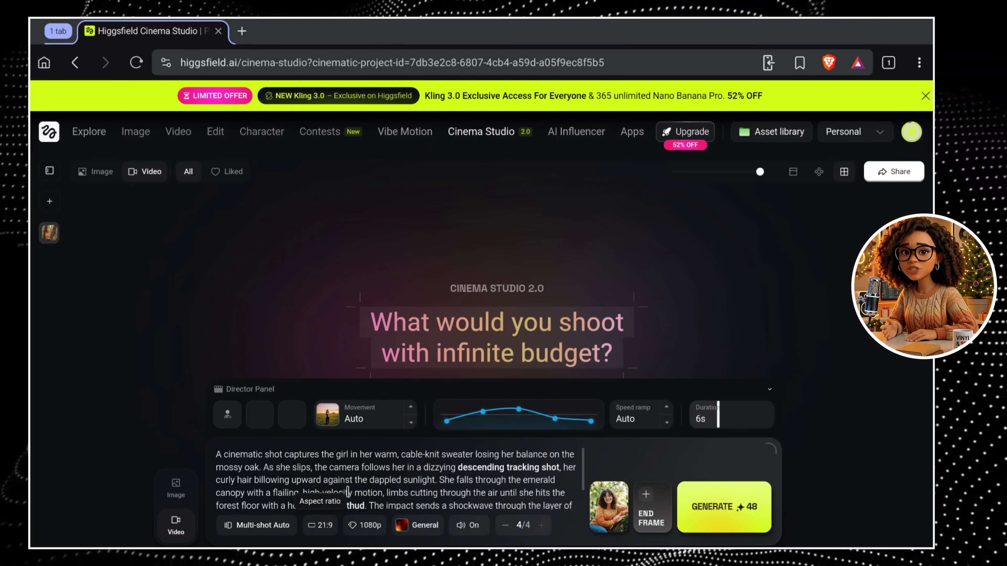
left_click(369, 531)
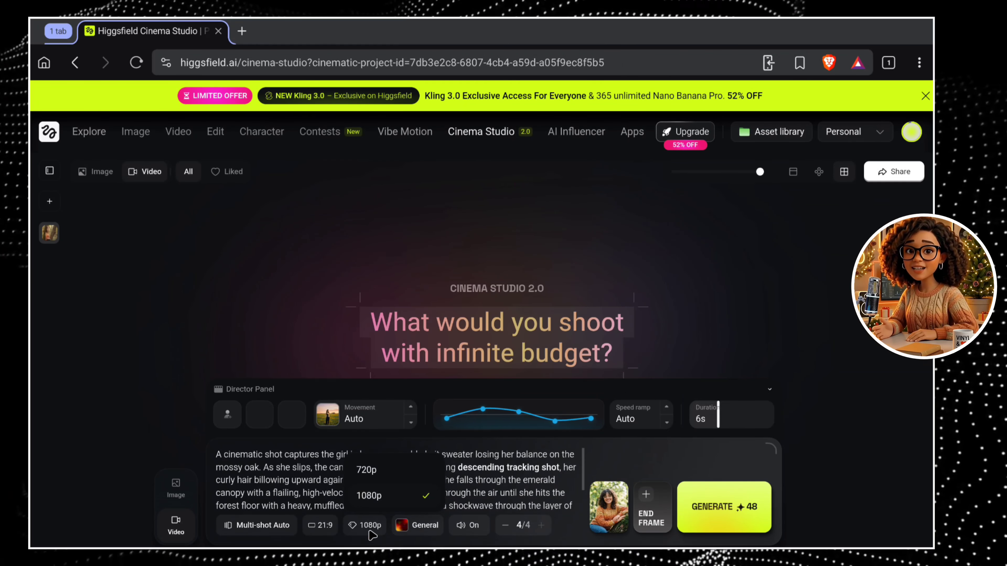
left_click(369, 532)
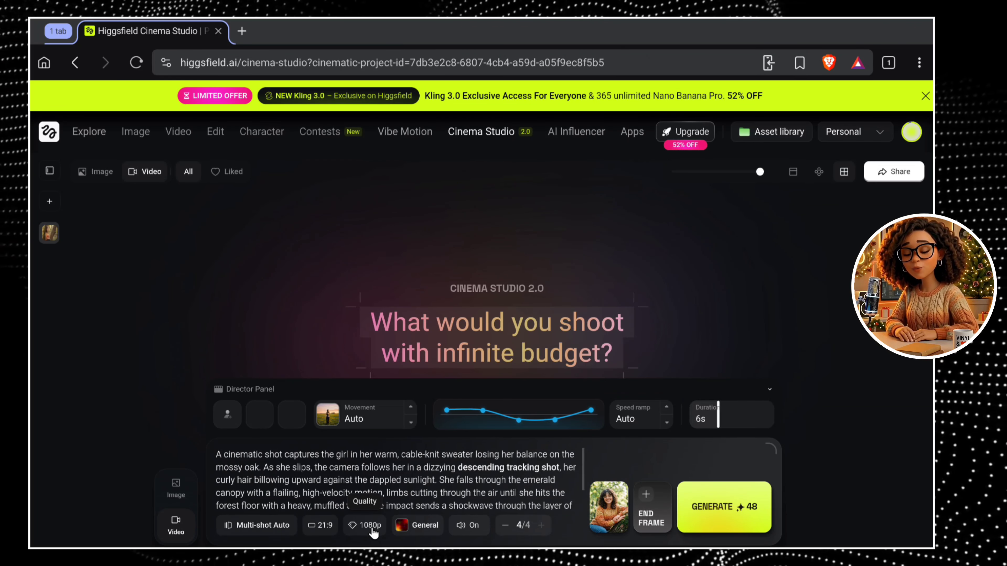
Set the video's genre to Comedy and generate the four videos.
left_click(401, 529)
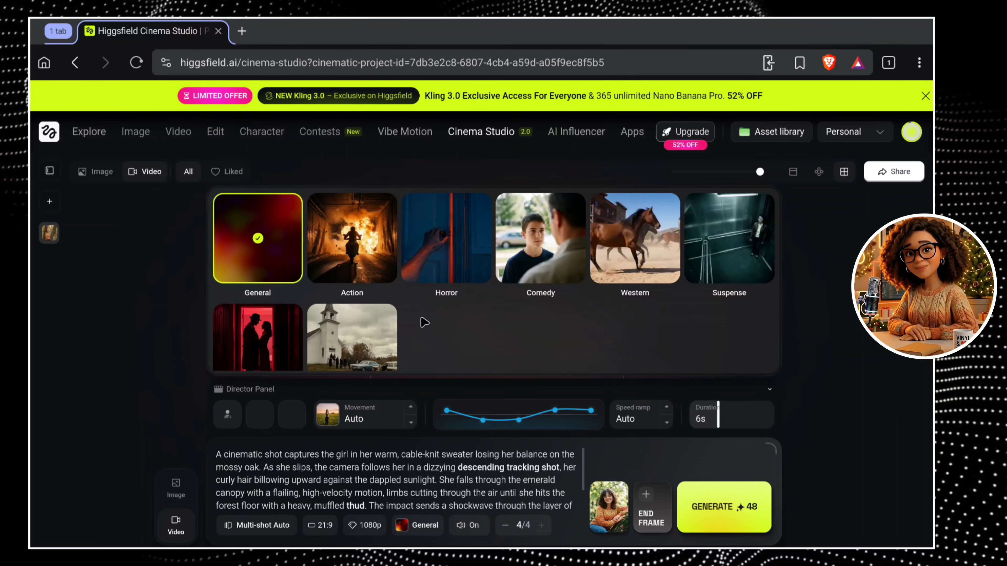
left_click(521, 271)
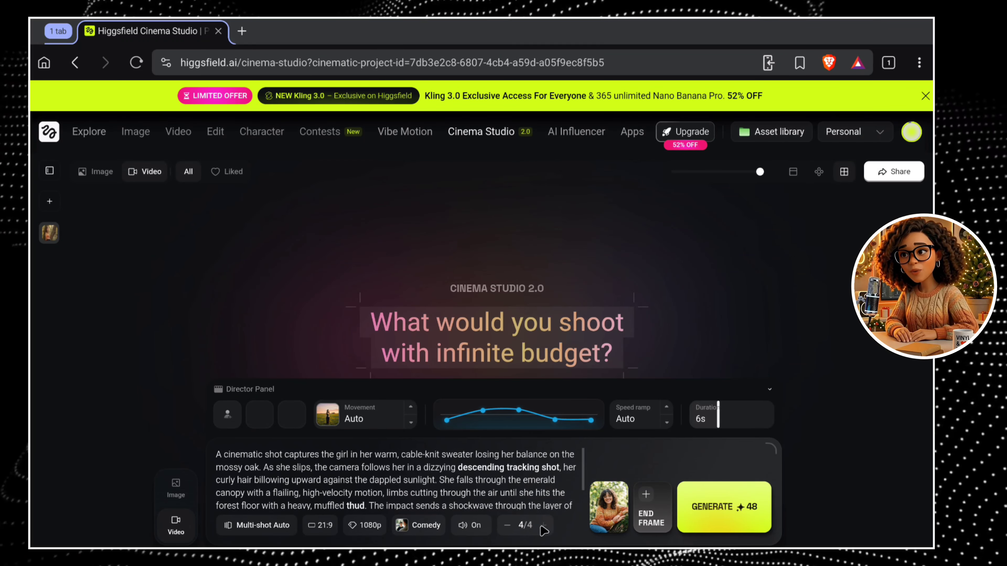
left_click(758, 521)
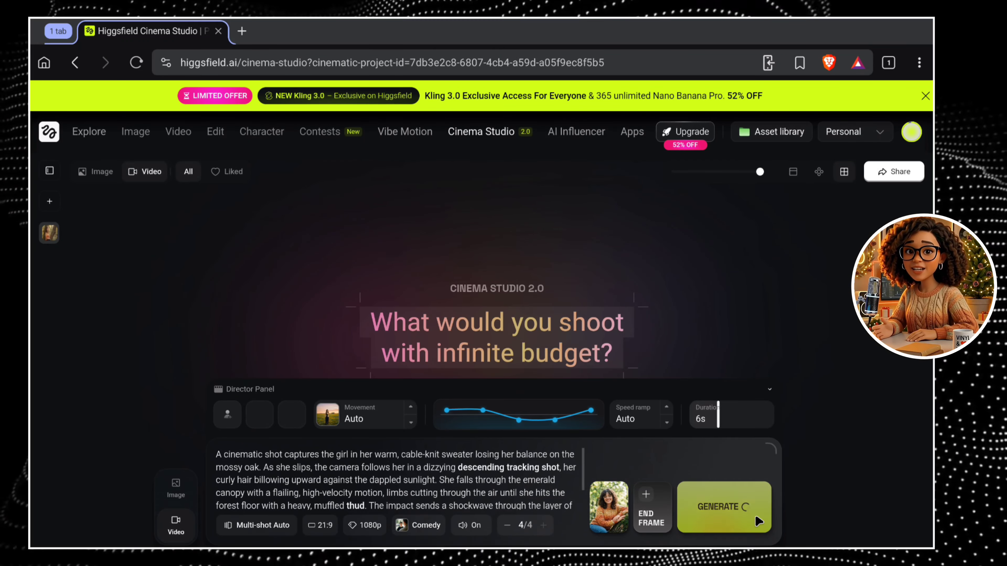